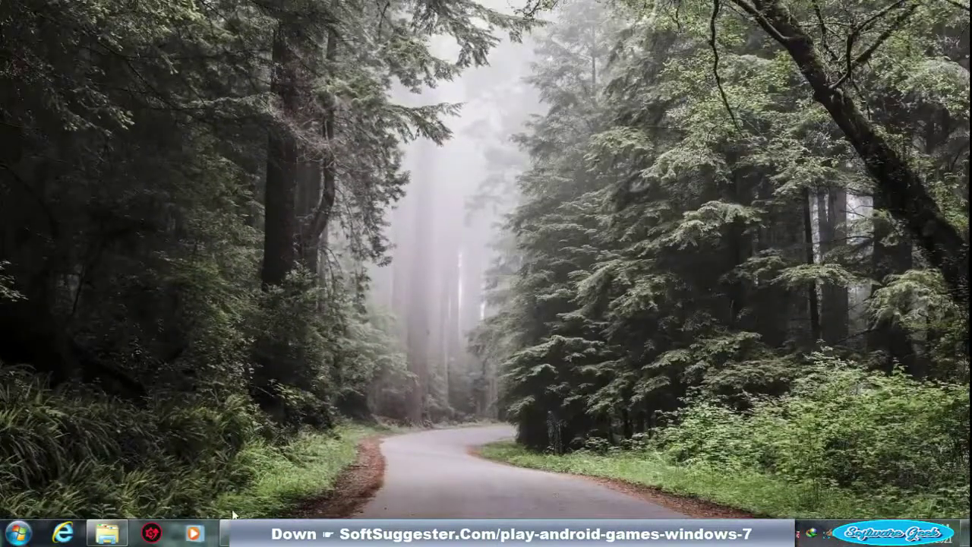
Step: Restore the memuplay.com home page in Chrome and browse its feature slides back and forth
left_click(224, 533)
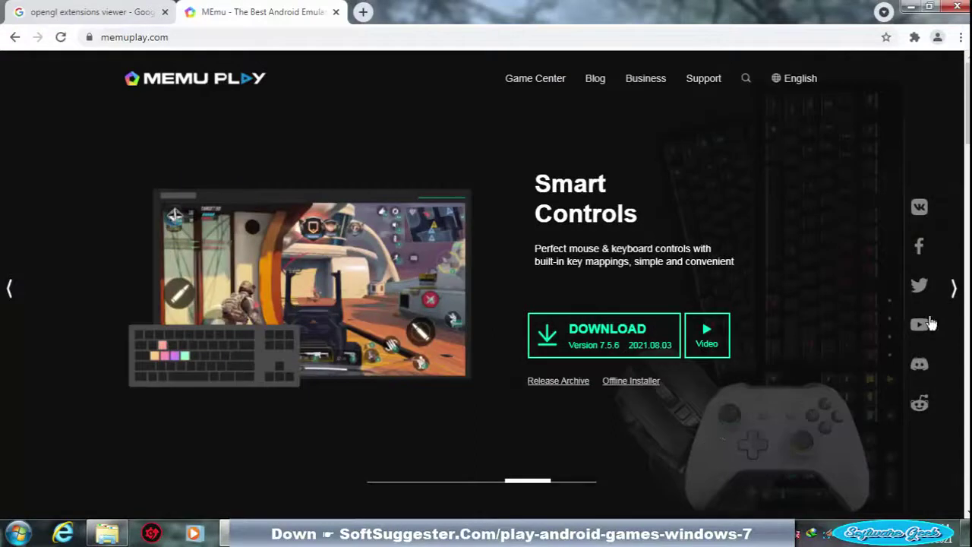
left_click(952, 289)
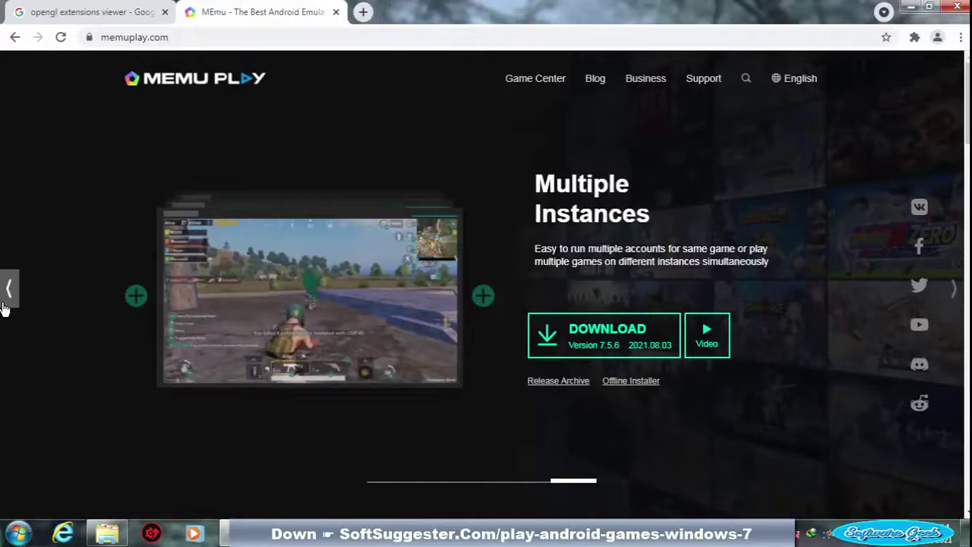
left_click(4, 307)
left_click(4, 307)
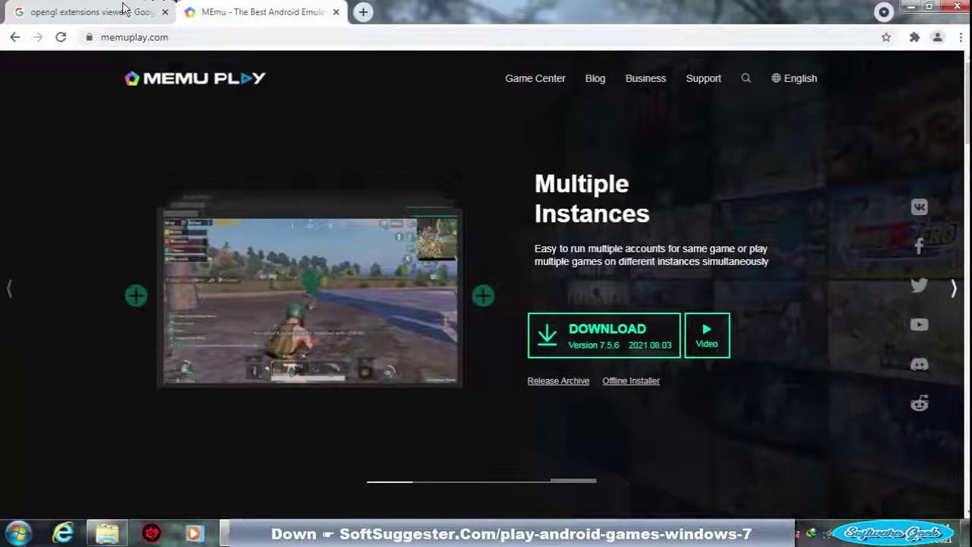
Step: Open the 'OpenGL Extensions Viewer 6 | realtech VR' search result and scroll through its changelog
left_click(124, 9)
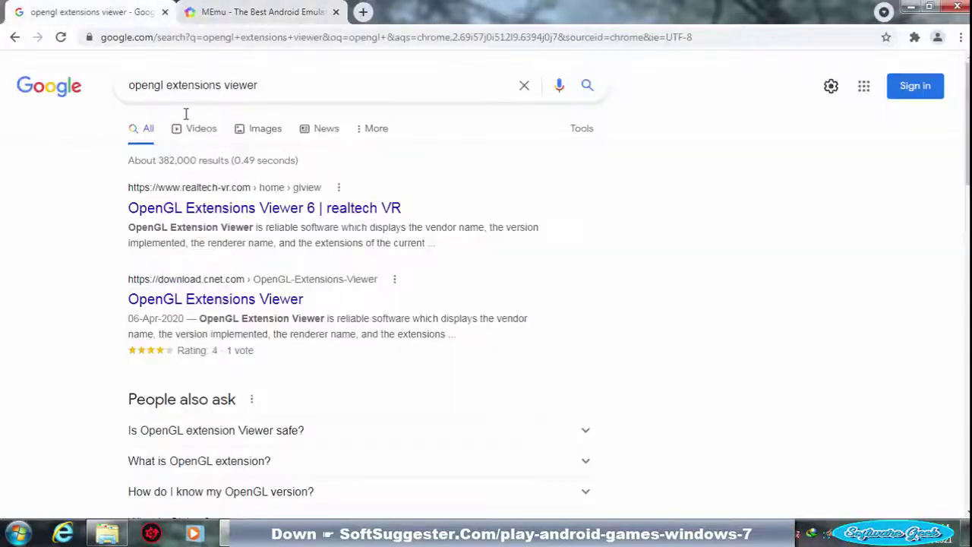
left_click(230, 207)
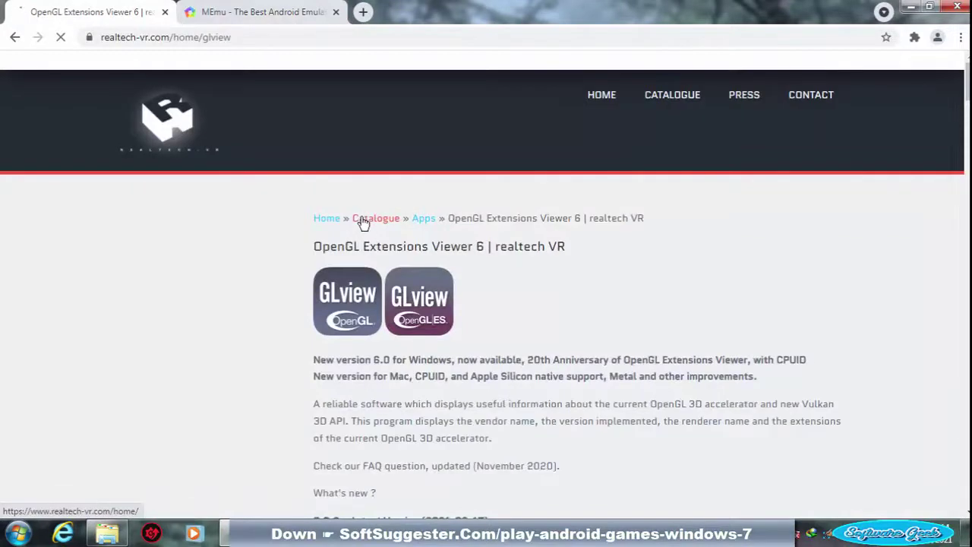
scroll(363, 221, "down", 4)
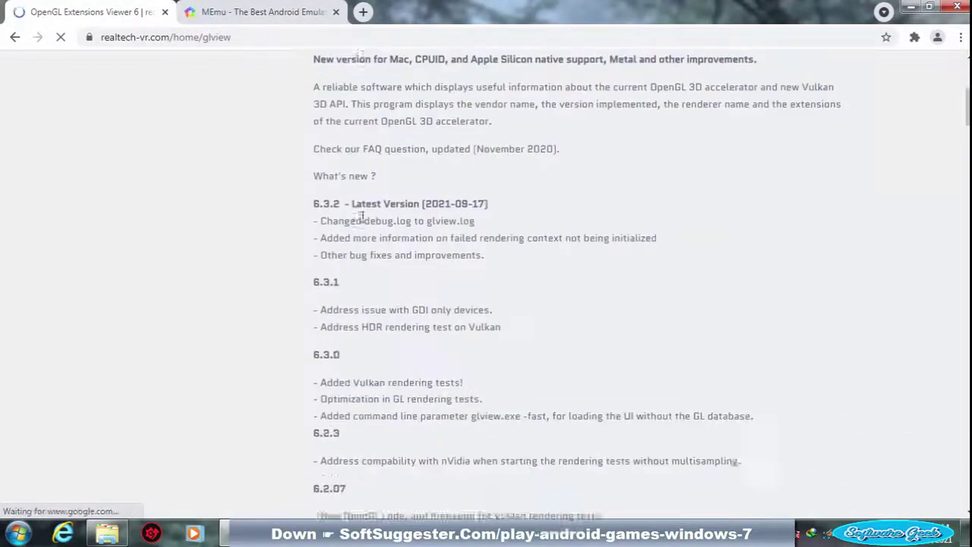
scroll(362, 217, "down", 3)
scroll(363, 217, "up", 8)
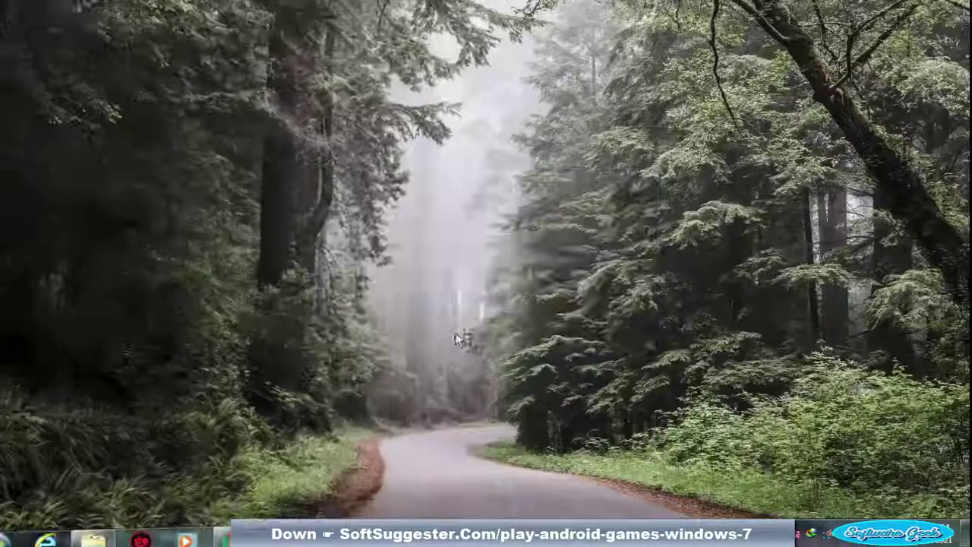
Step: Finish installing GLview and check the Intel HD Graphics 4000's OpenGL 4.0 extensions and core features
key("Return")
left_click(553, 382)
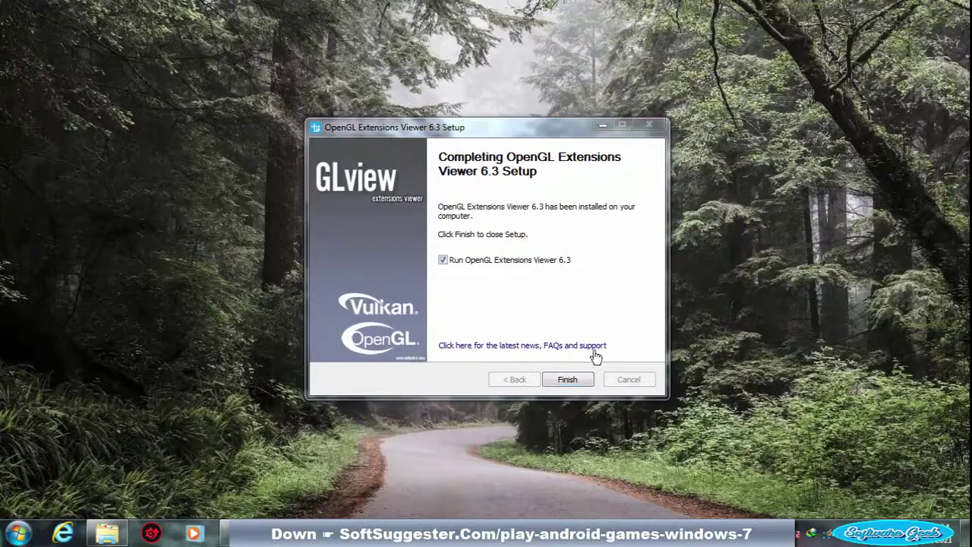
left_click(576, 379)
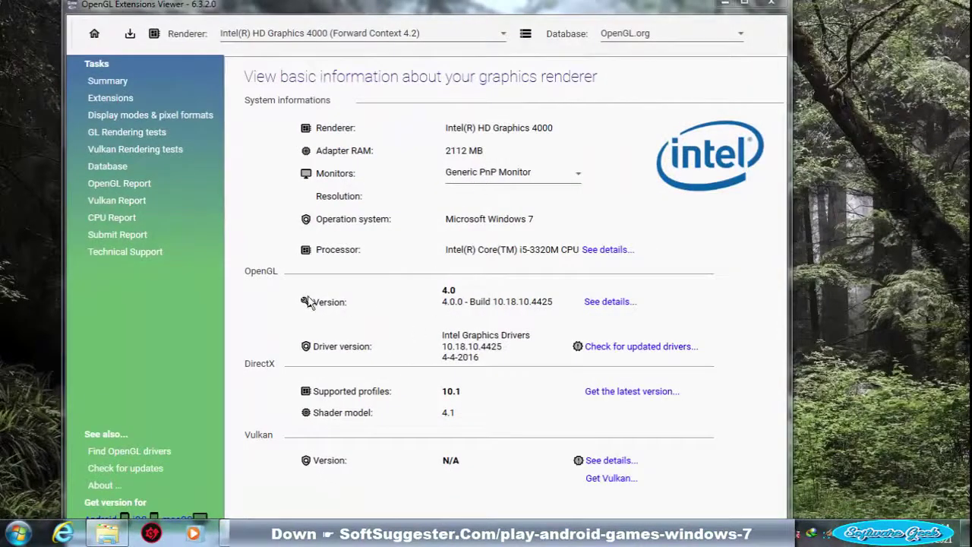
left_click(610, 302)
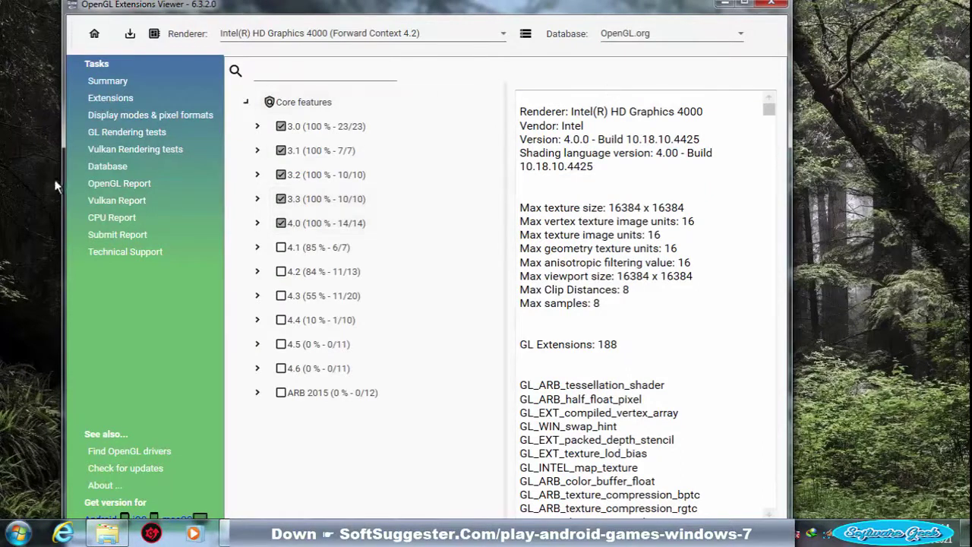
left_click(116, 81)
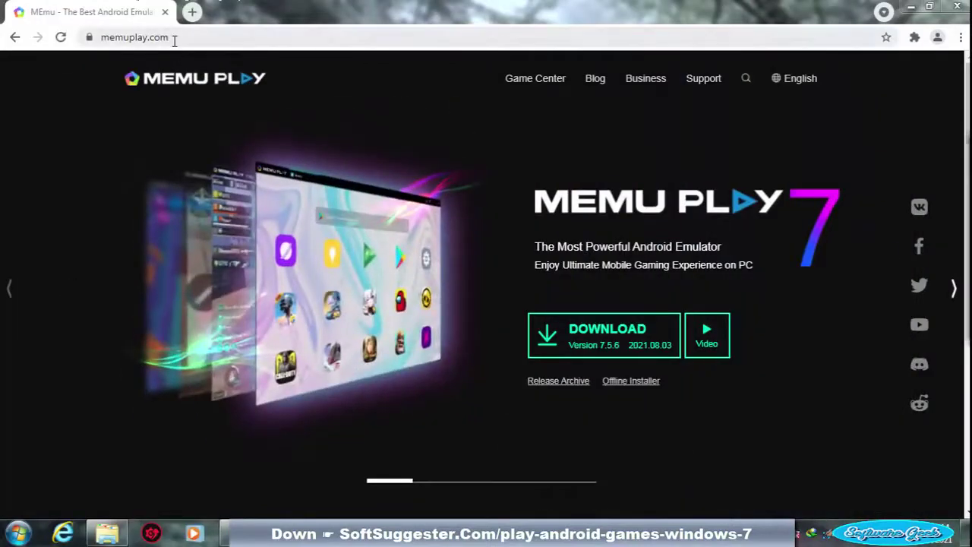
Step: Download the 438.76 MB Memu-Setup.exe offline installer into Downloads\Programs
left_click(174, 41)
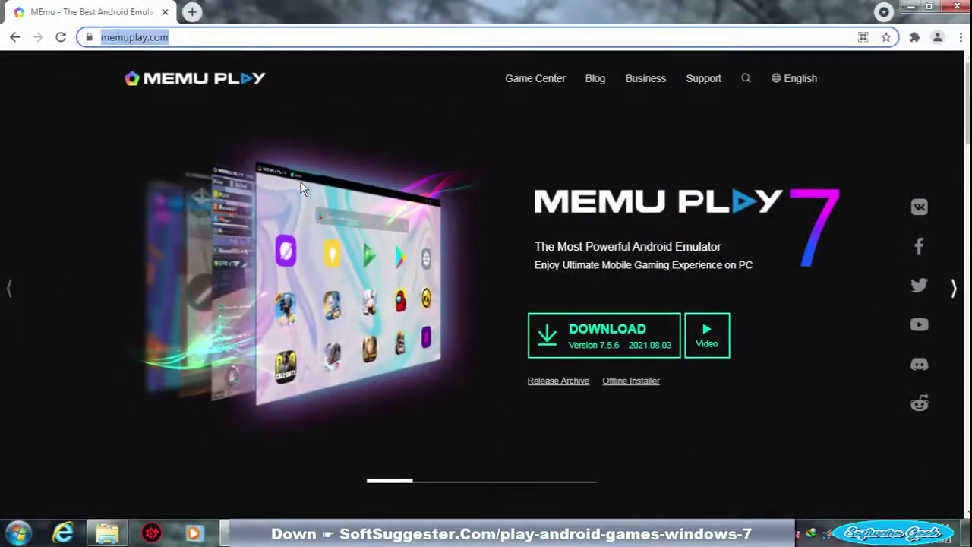
left_click(611, 383)
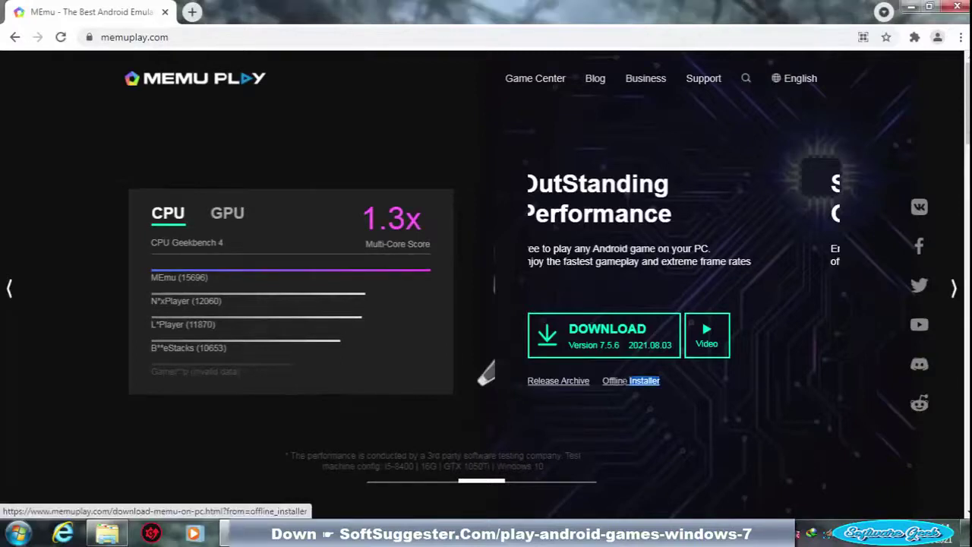
triple_click(599, 393)
left_click(602, 387)
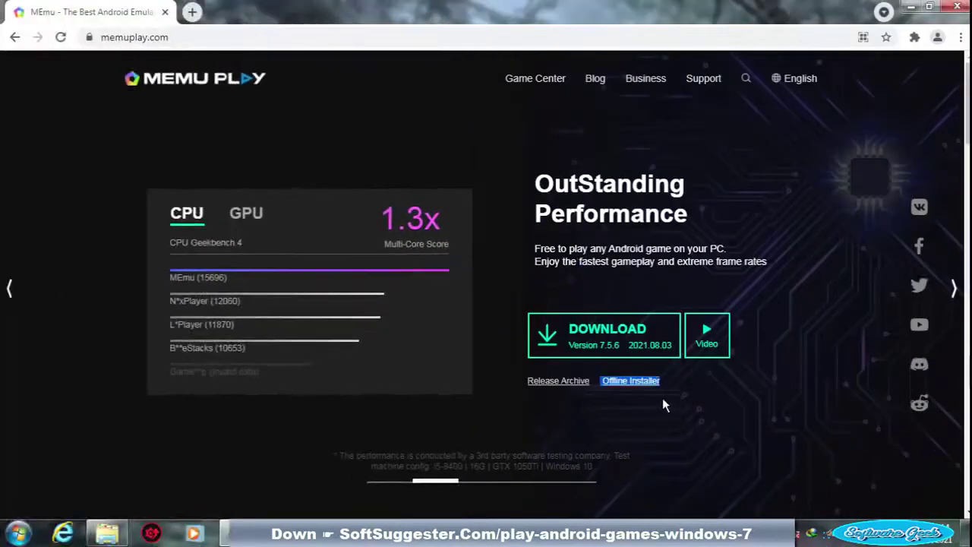
left_click(637, 405)
triple_click(605, 398)
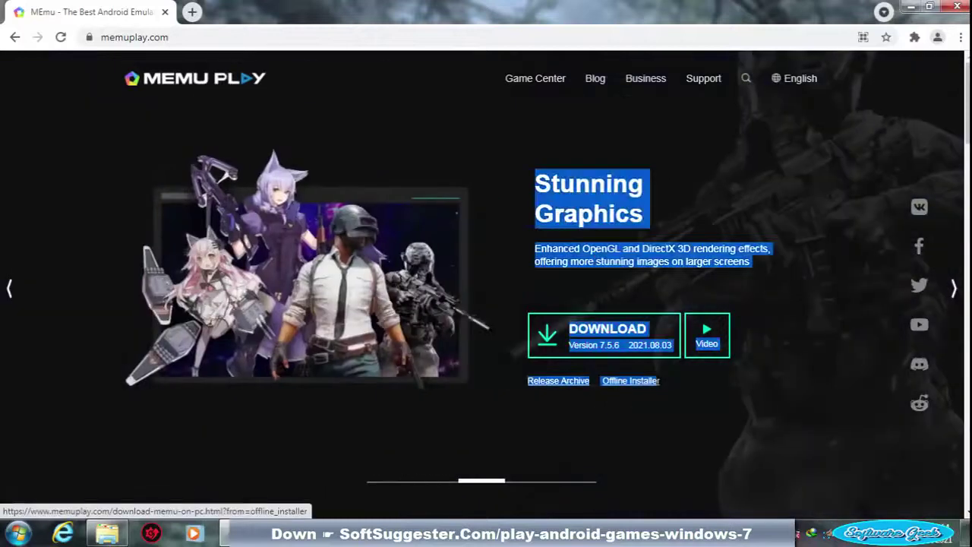
left_click(666, 391)
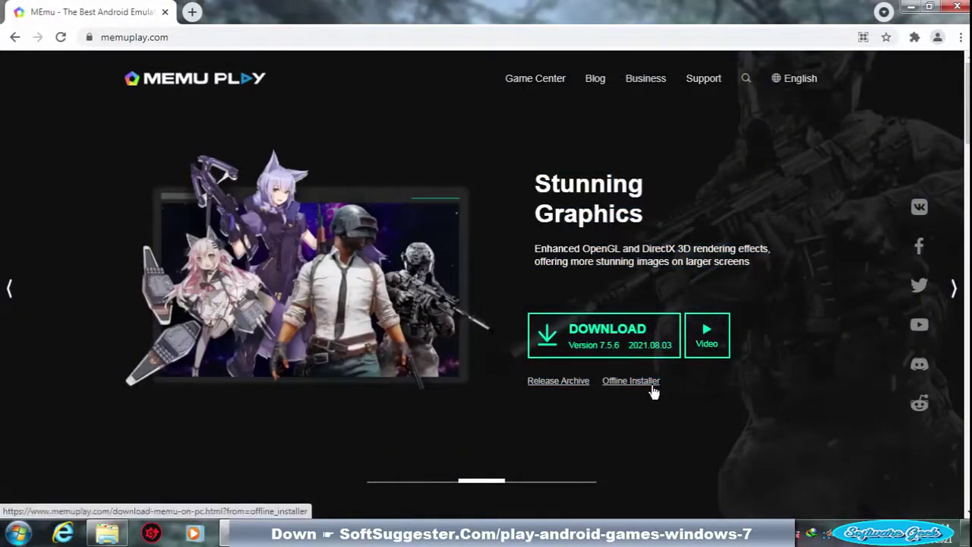
left_click(642, 387)
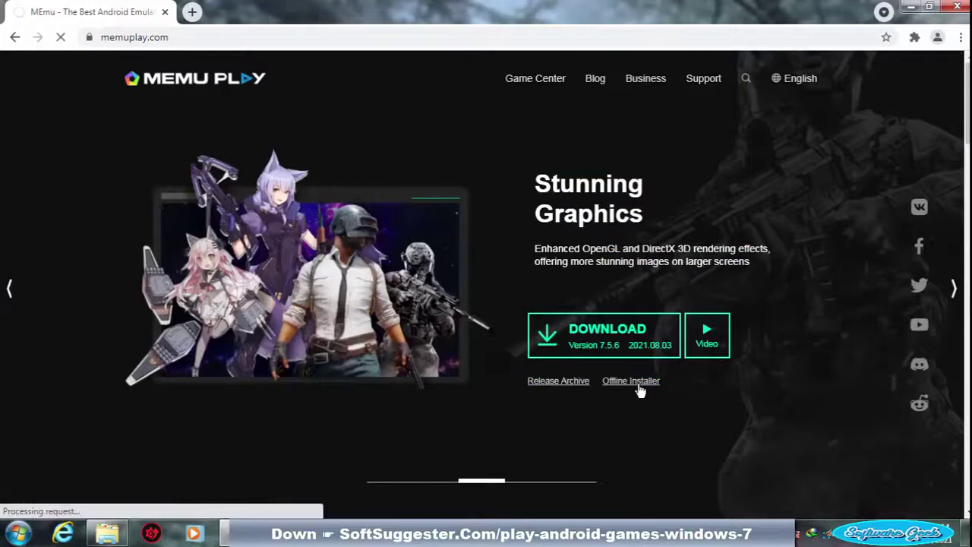
key("Return")
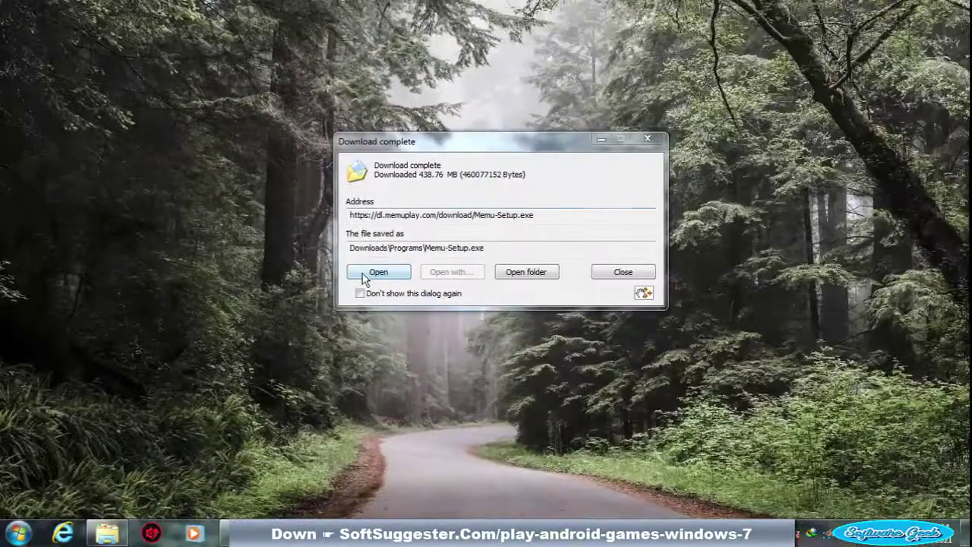
Step: Run Memu-Setup.exe with G:\Microvirt as the custom install folder and start the installation
left_click(368, 273)
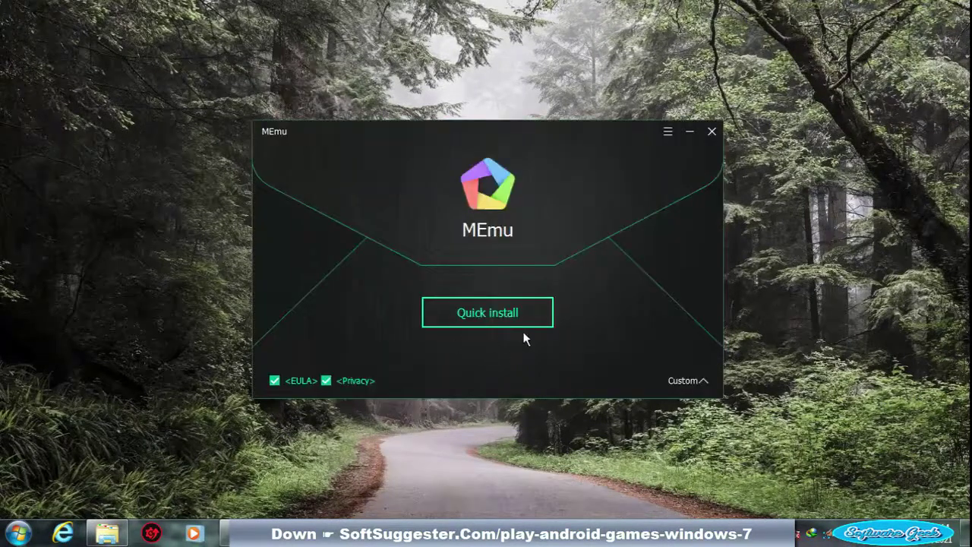
left_click(680, 380)
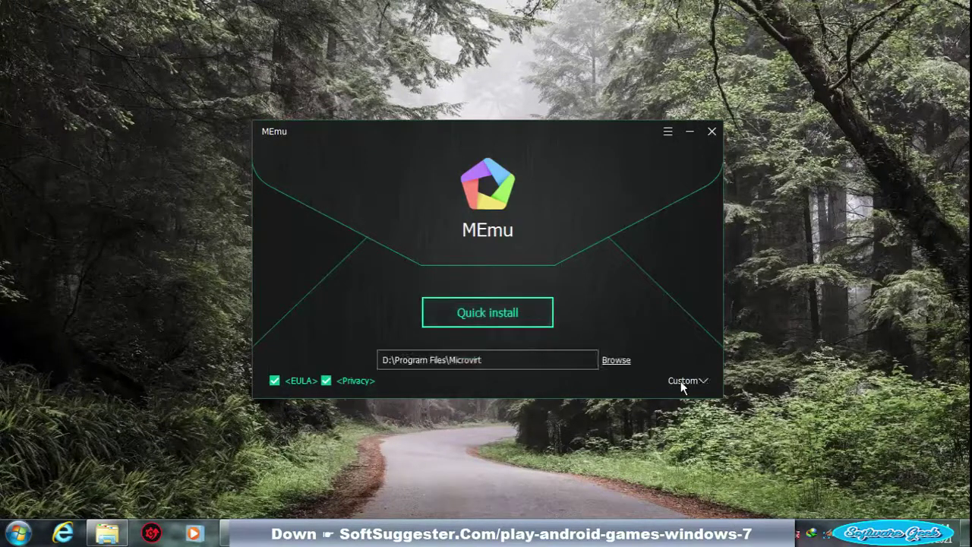
left_click(622, 362)
left_click(613, 435)
left_click(570, 268)
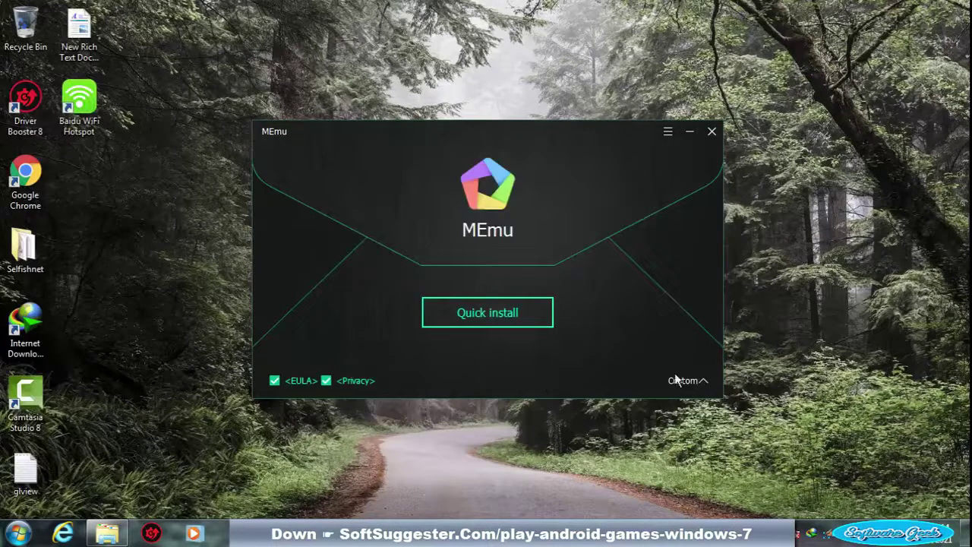
left_click(616, 361)
left_click(304, 345)
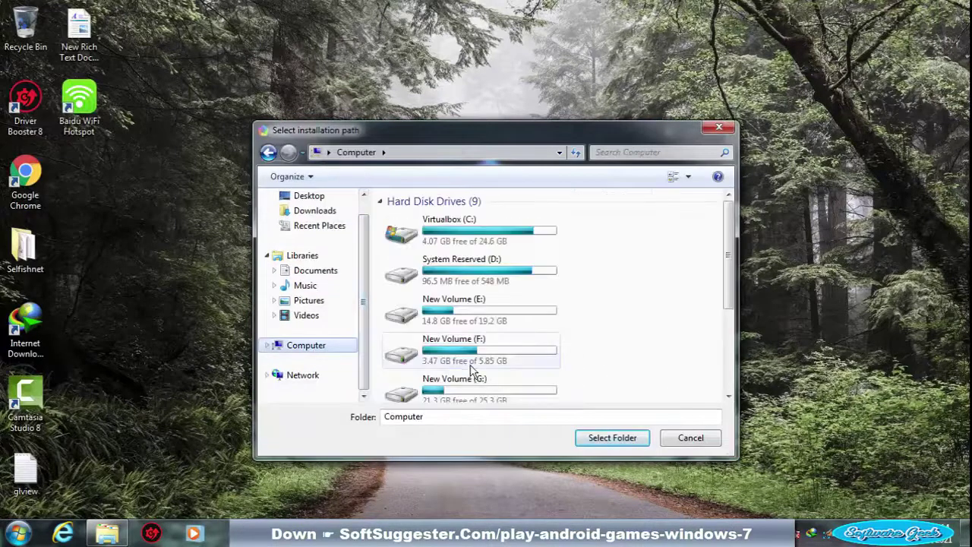
left_click(467, 388)
left_click(608, 437)
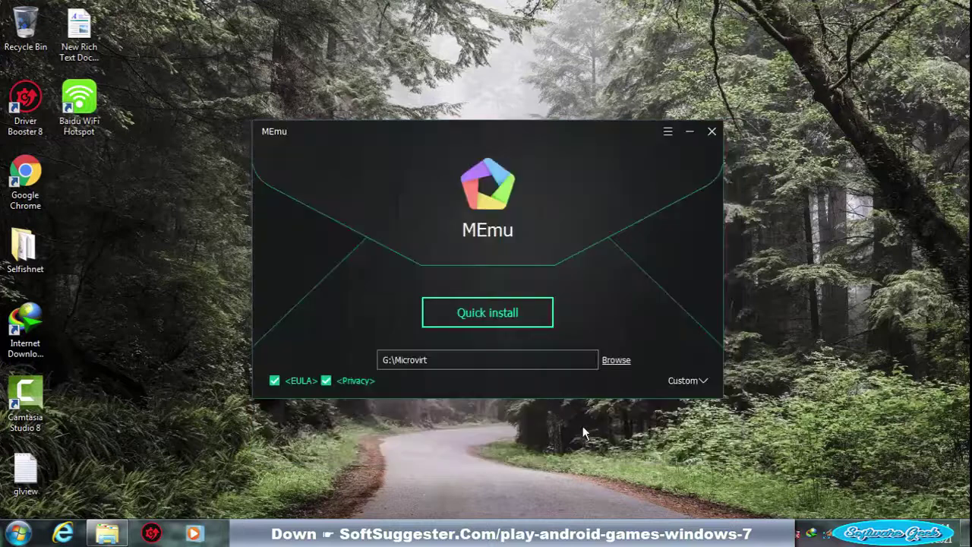
left_click(504, 322)
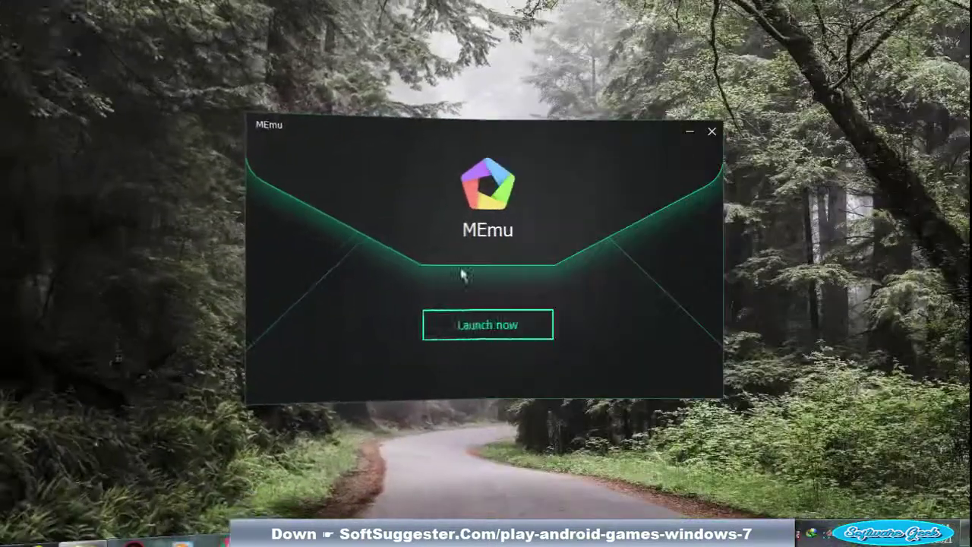
Step: Launch MEmu, close the MEmu Guide tab, and open then dismiss the Android notification shade
left_click(453, 323)
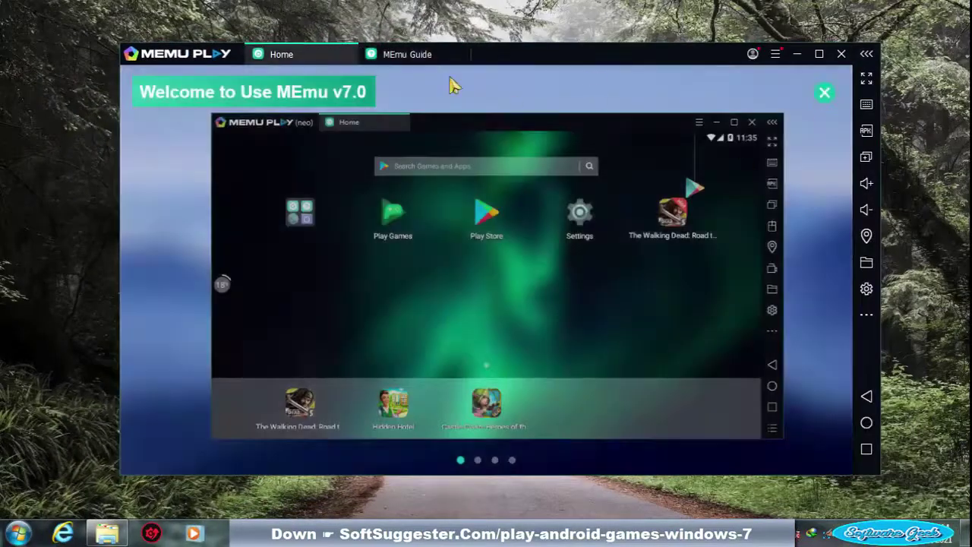
left_click(820, 92)
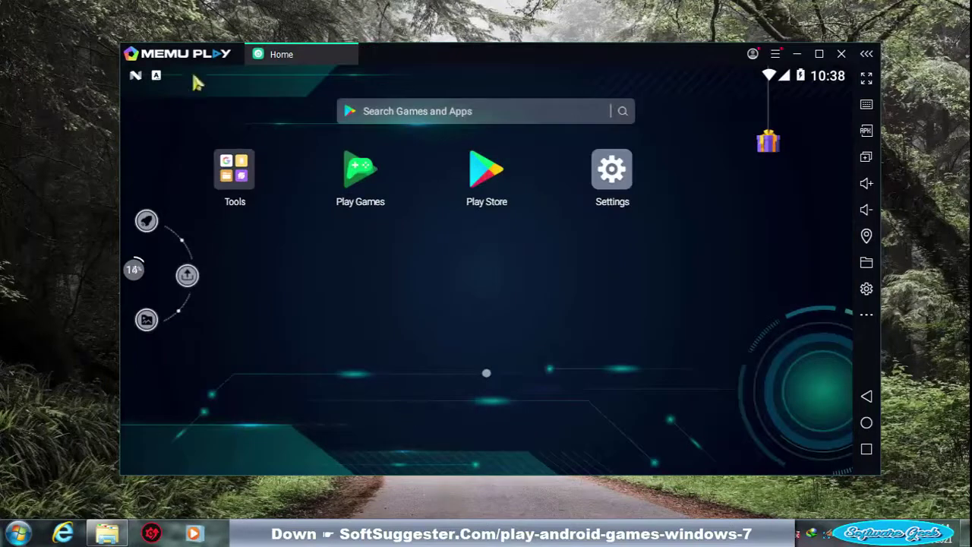
left_click_drag(191, 83, 332, 311)
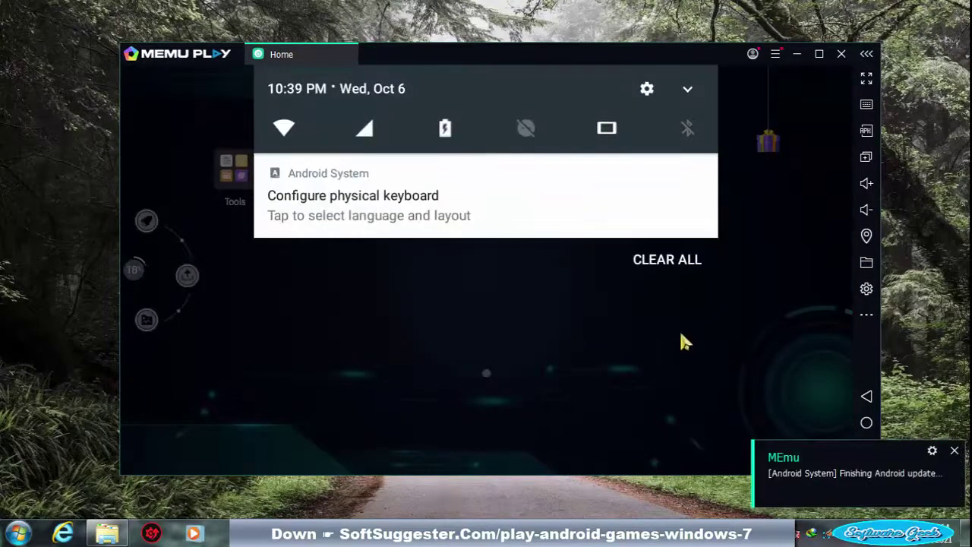
left_click(680, 335)
left_click_drag(392, 63, 402, 70)
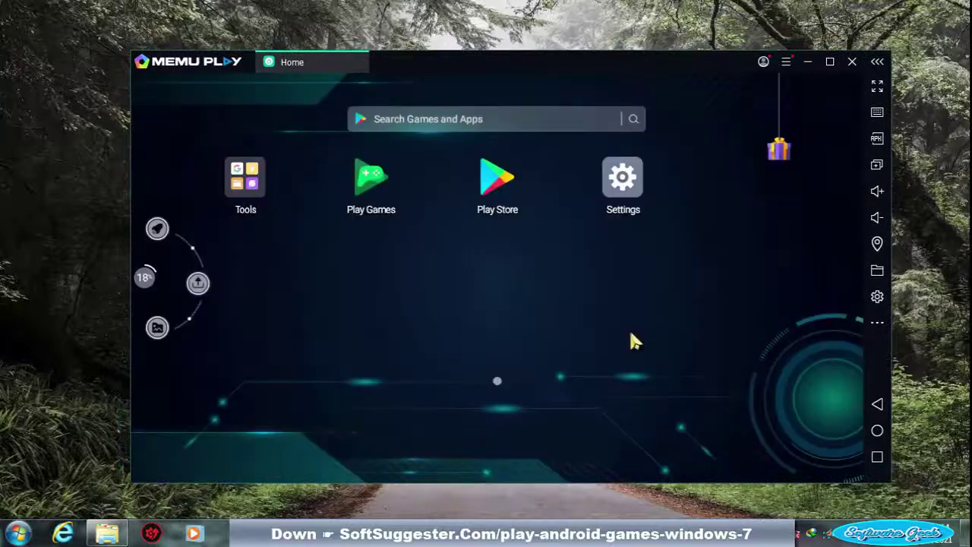
Step: Speed up the emulator and sign into Play Store with the Google account email and password
left_click(157, 230)
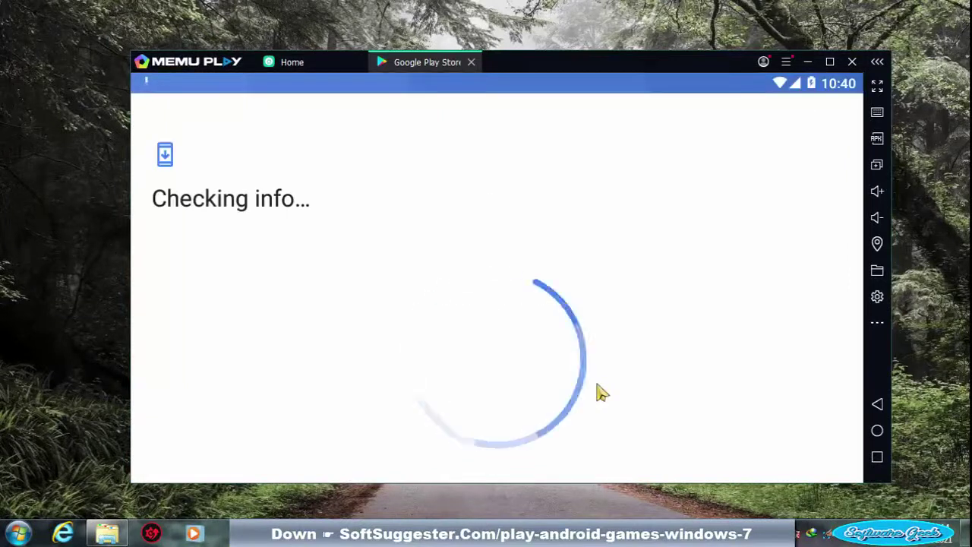
left_click(476, 310)
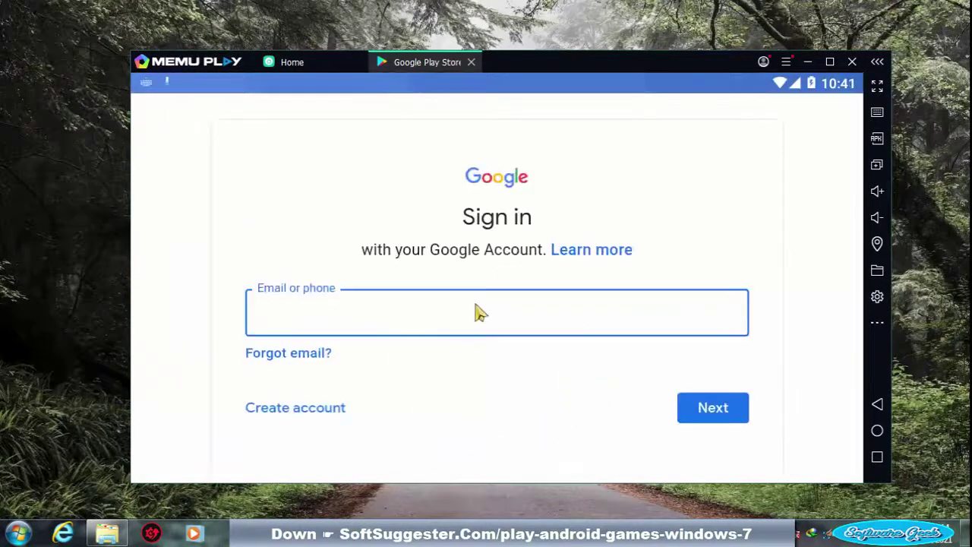
type("490")
key("Return")
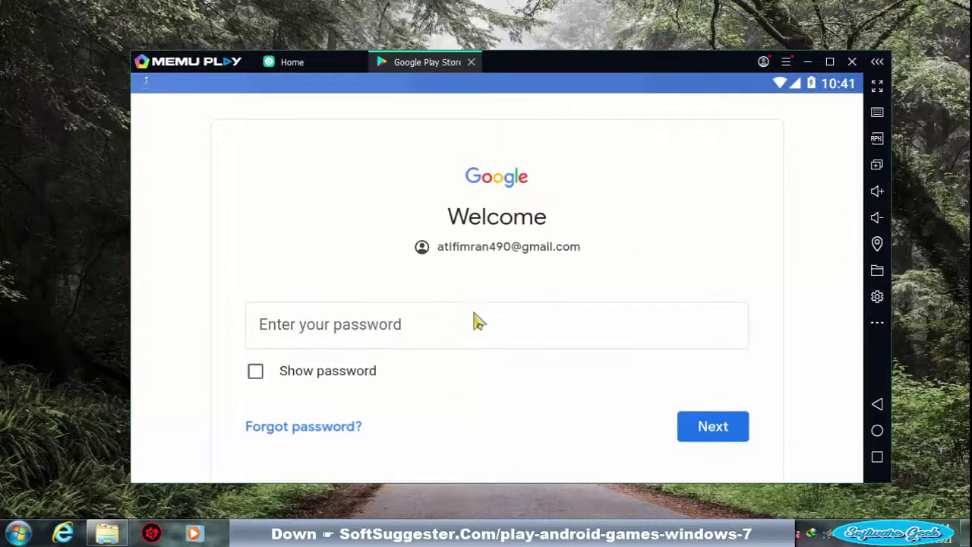
type("**********")
key("Return")
Step: Agree to Google's terms and accept the Google services settings
scroll(383, 381, "down", 3)
left_click(708, 382)
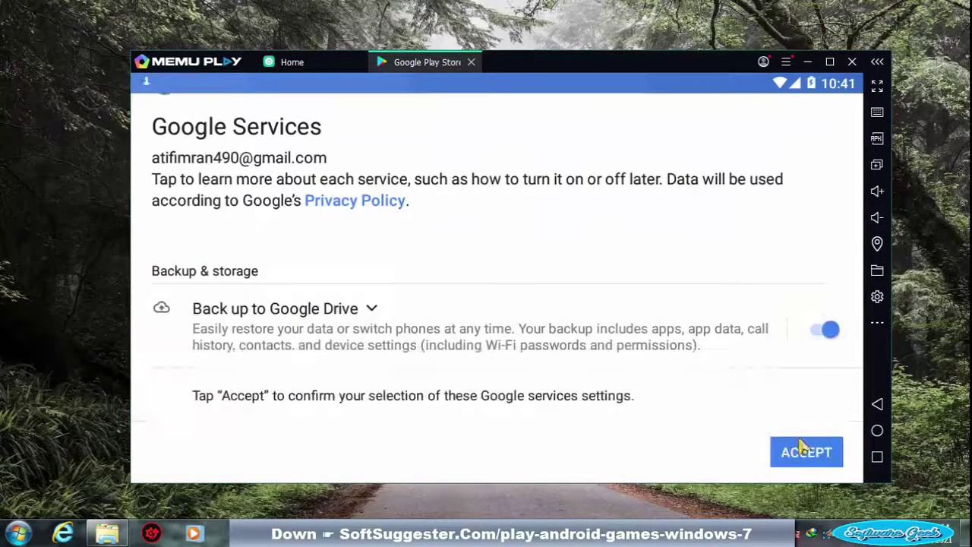
left_click(805, 450)
Step: Browse the Messaging apps, then return home and view the Top charts free apps list
scroll(765, 428, "down", 3)
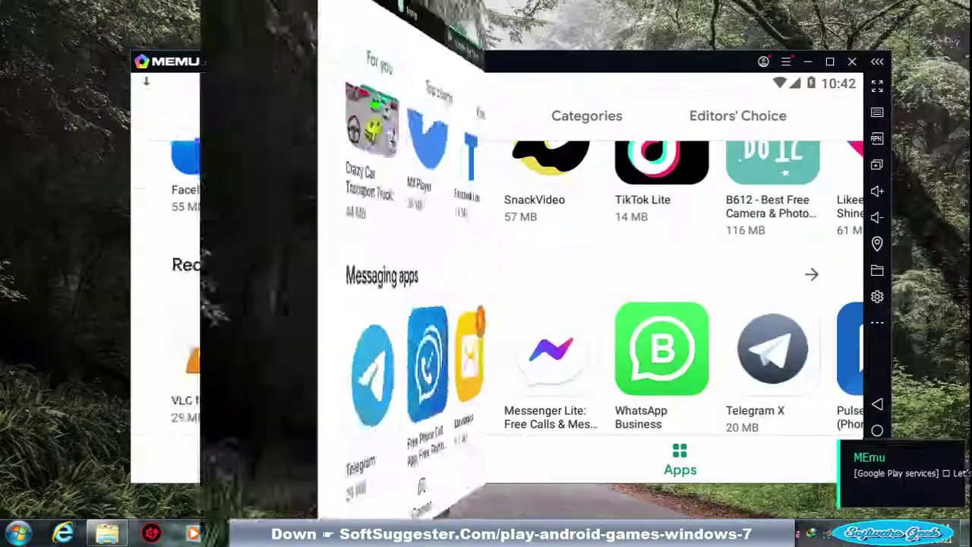
left_click(704, 270)
left_click(150, 120)
scroll(364, 271, "up", 5)
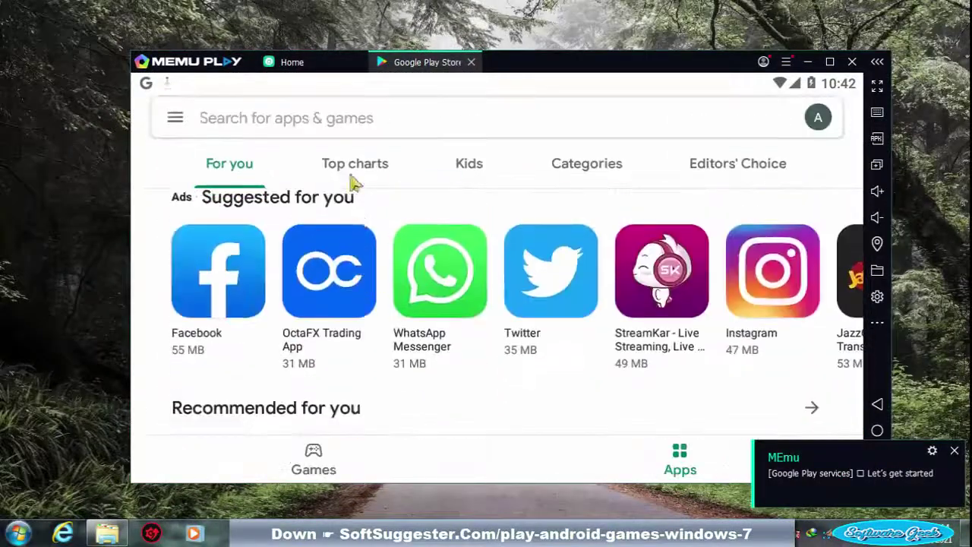
left_click(352, 163)
scroll(412, 304, "down", 5)
scroll(412, 304, "down", 10)
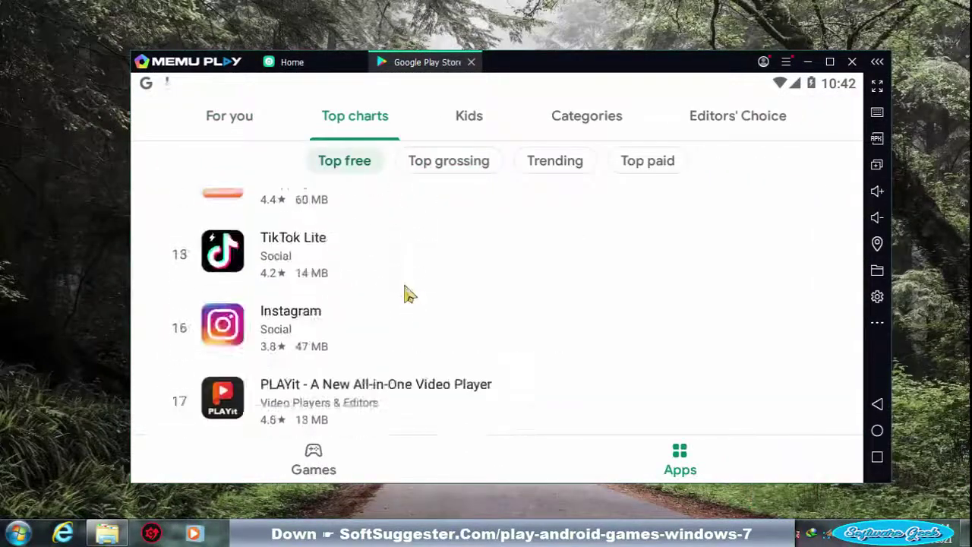
left_click(377, 252)
left_click(728, 184)
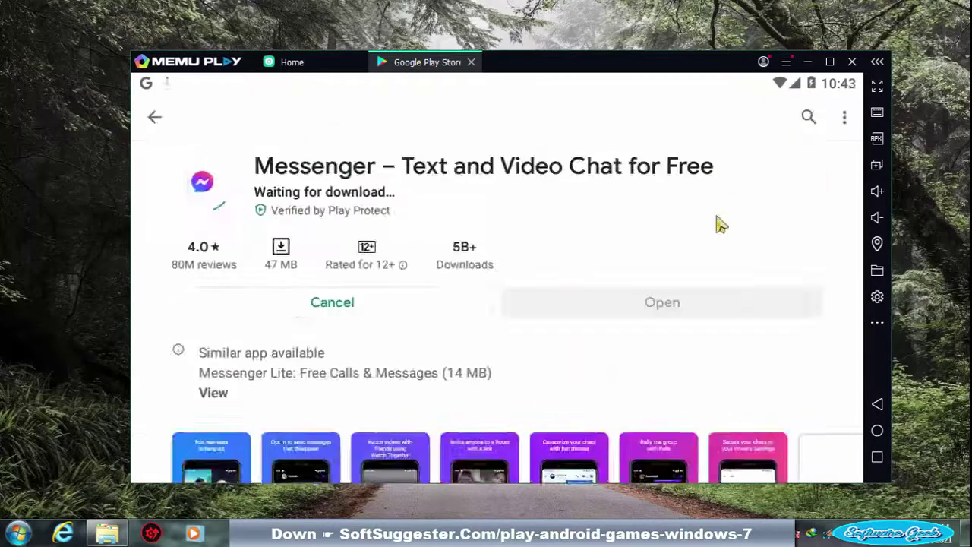